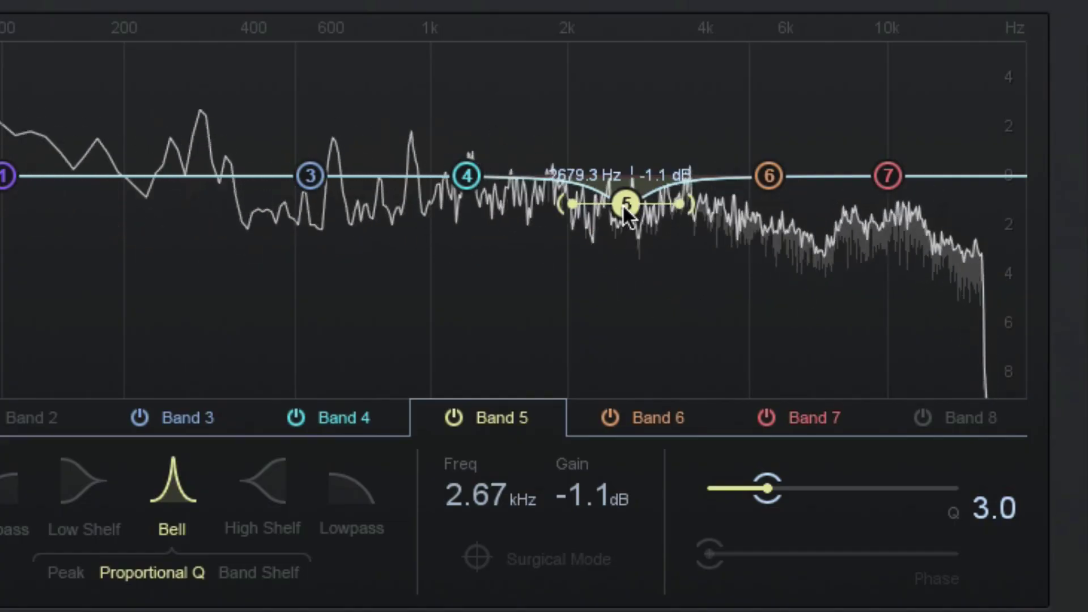
Raise EQ band 4 to a bell boost of about +1.0 dB at 1.20 kHz, Q 3.0.
{"action": "left_click_drag", "start_coordinate": [473, 176], "coordinate": [475, 148]}
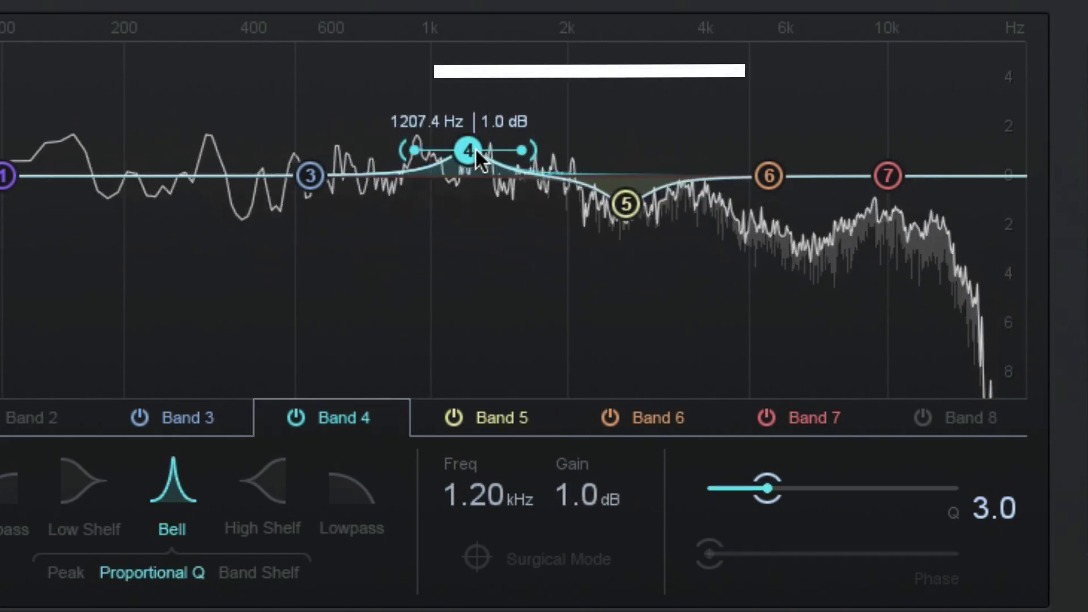